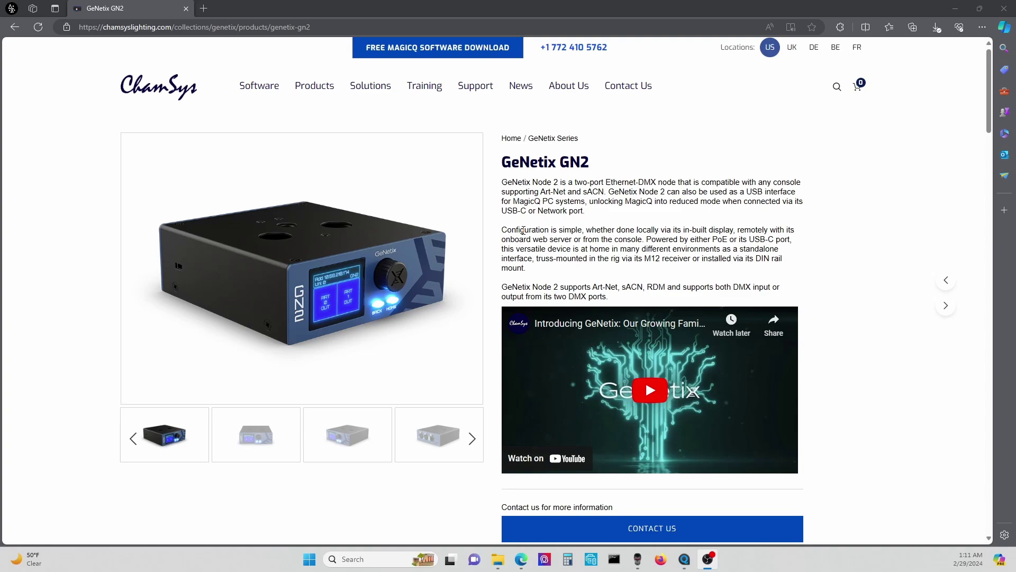
Enlarge the GN2 product photo and step through to the rear connector view.
click(349, 271)
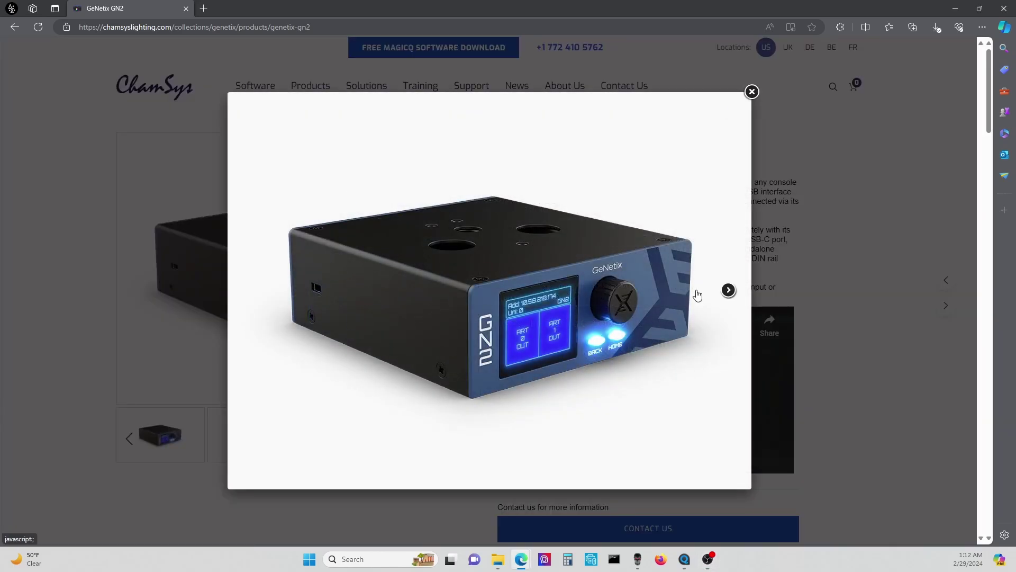
click(729, 290)
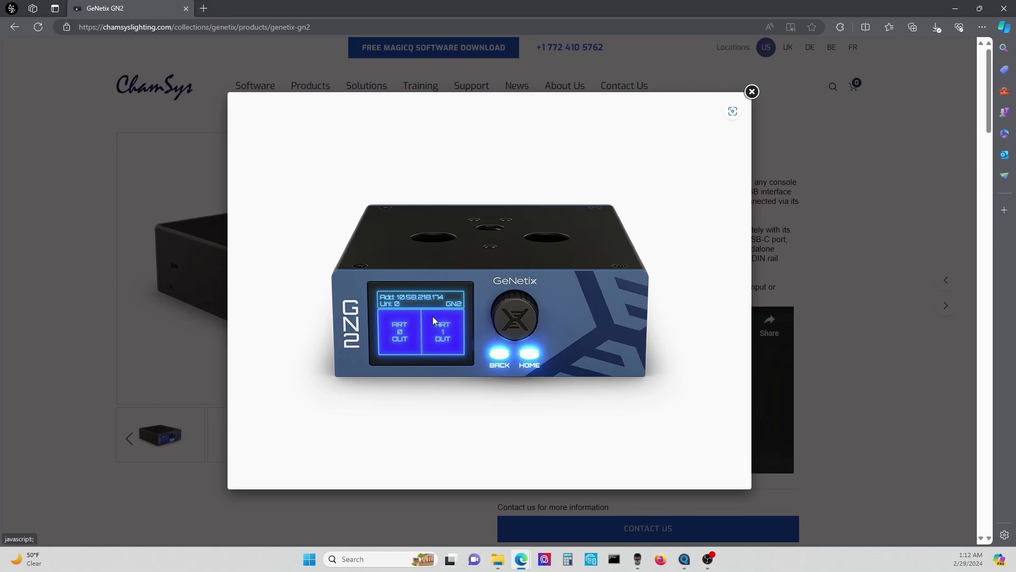
click(731, 290)
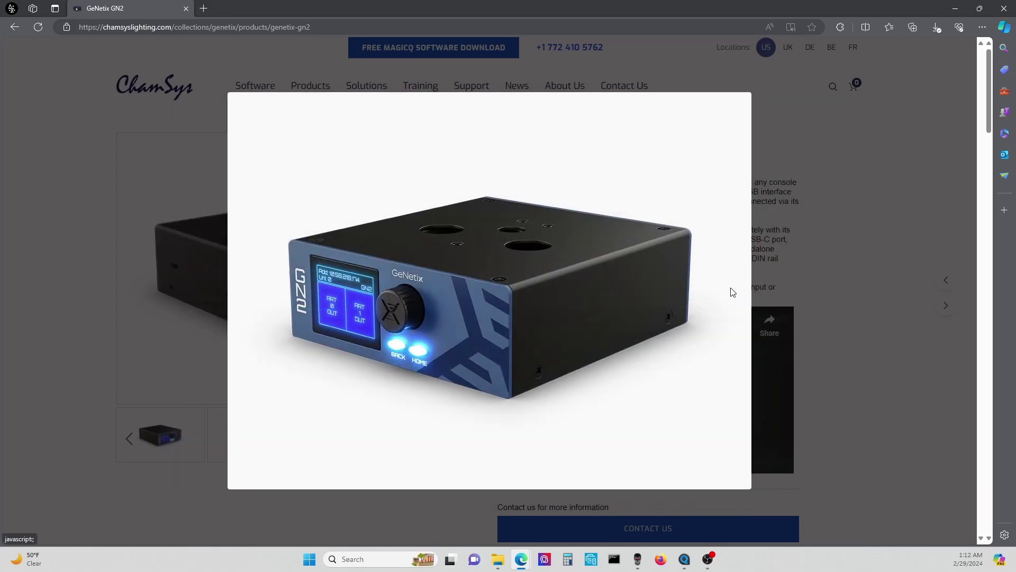
click(729, 290)
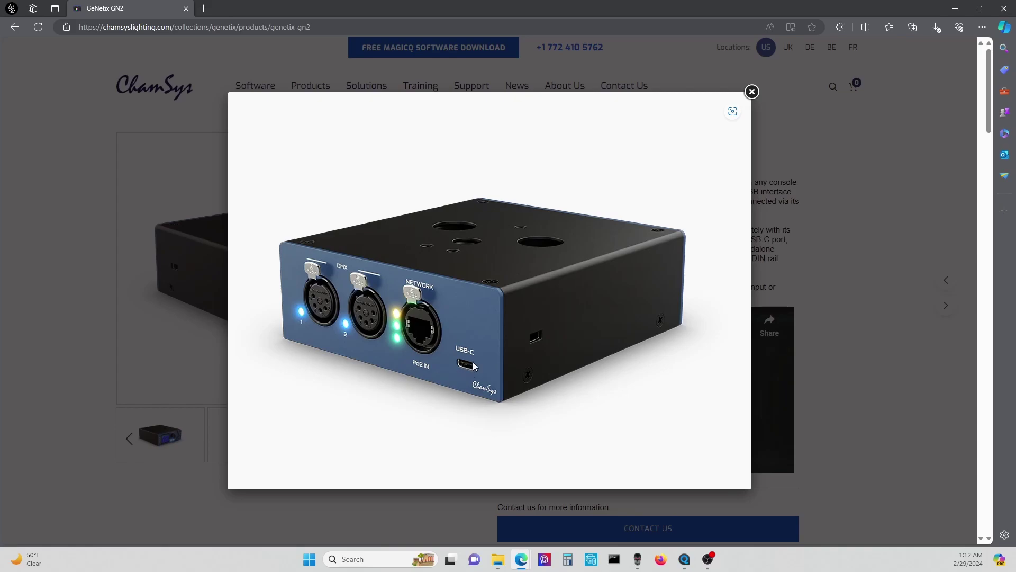
mouse_move(360, 358)
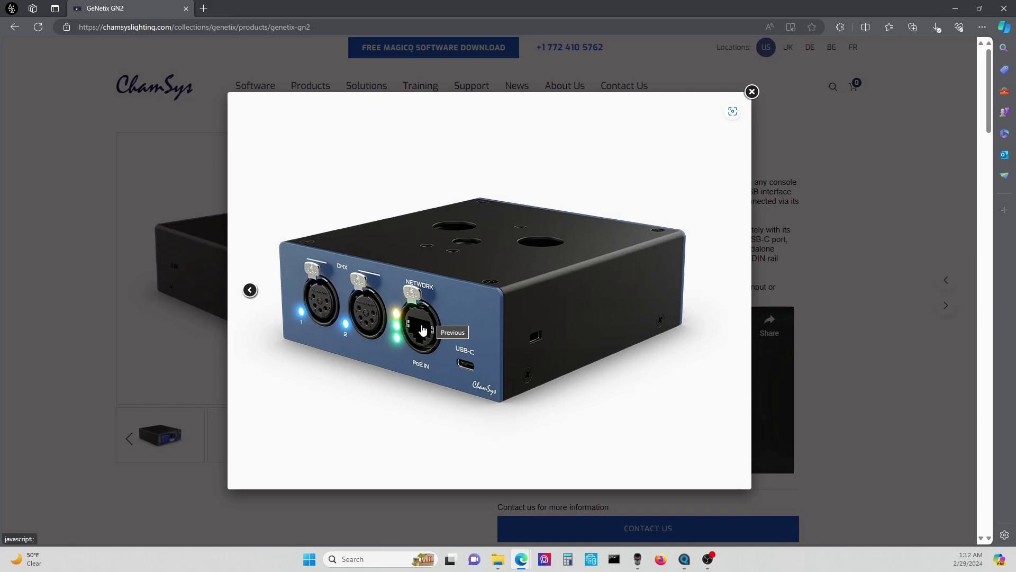
Cycle the remaining GN2 photos back to the front panel, then close the viewer.
click(726, 288)
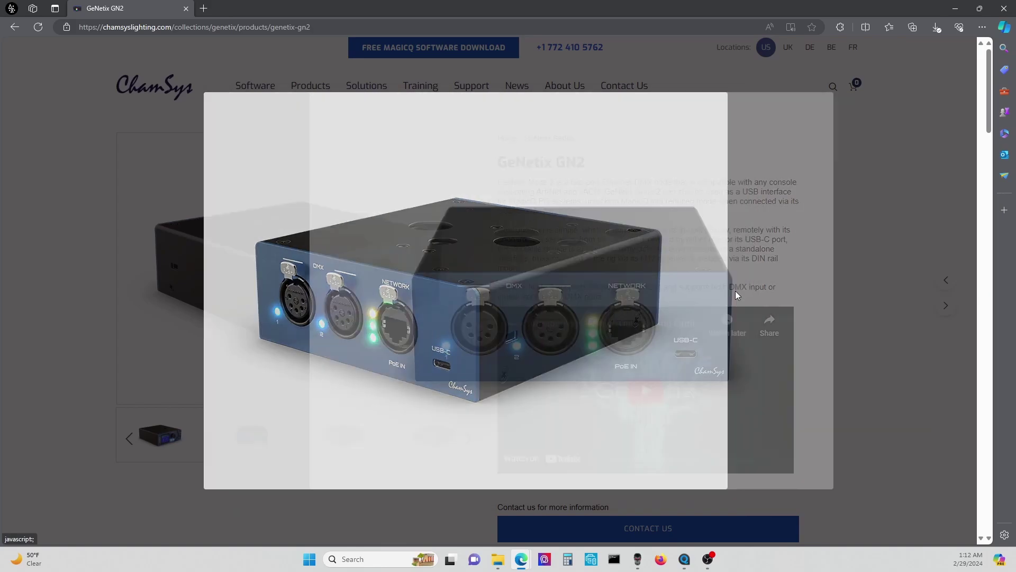
click(729, 292)
click(729, 289)
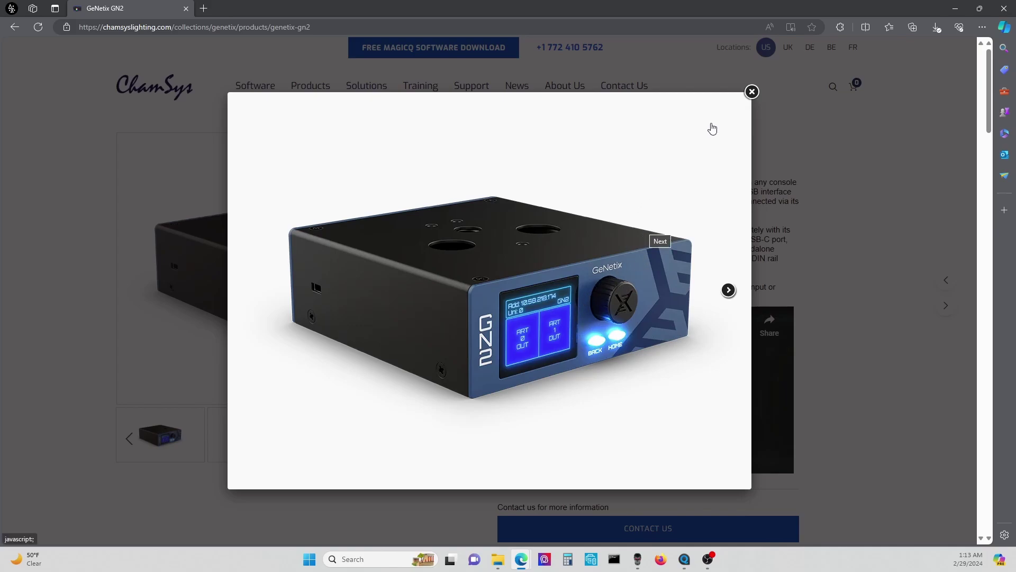
click(751, 94)
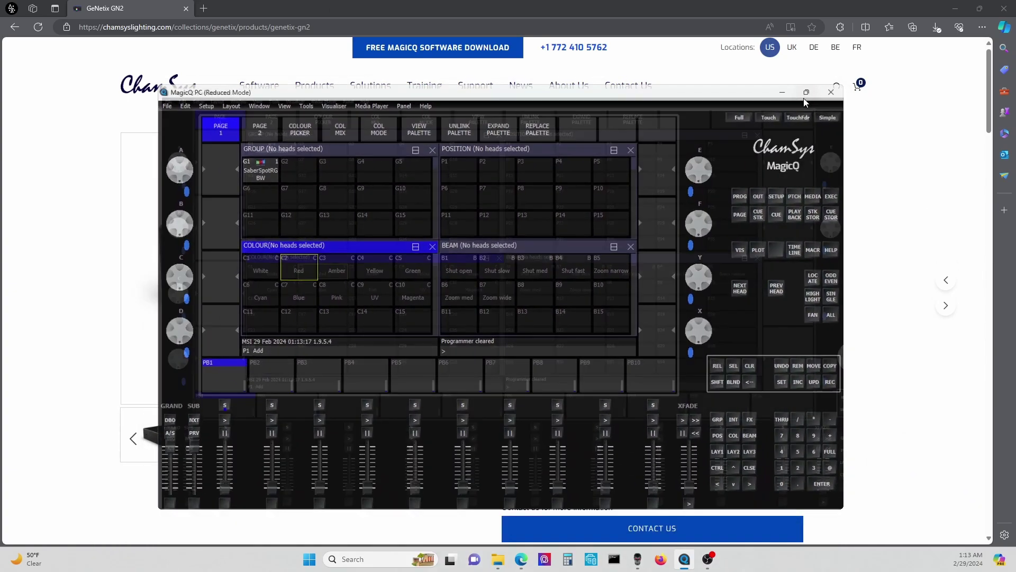
Maximize MagicQ PC, show its Network setup, confirm version 1.9.5.4 in About, then minimize.
click(803, 96)
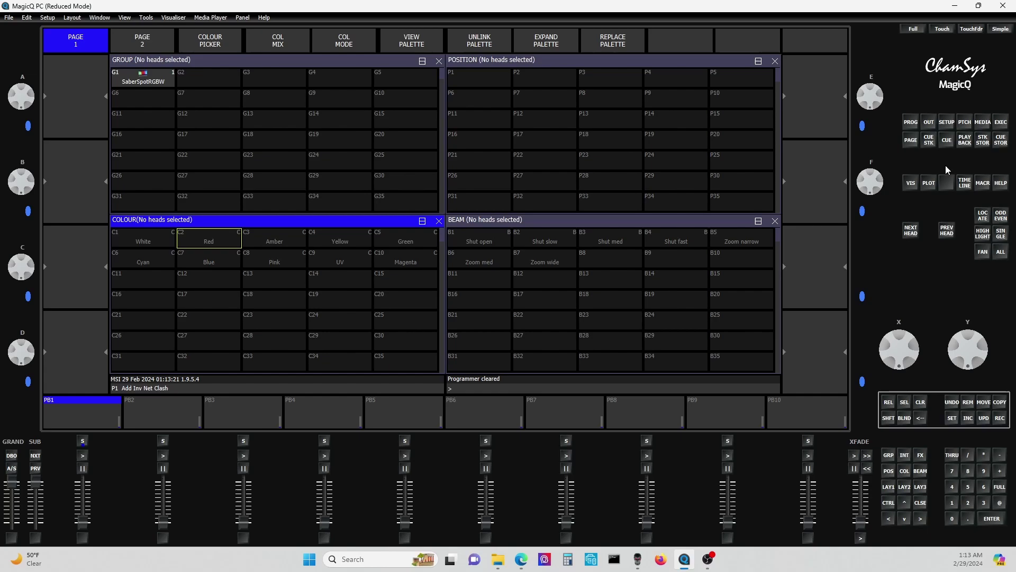
click(947, 122)
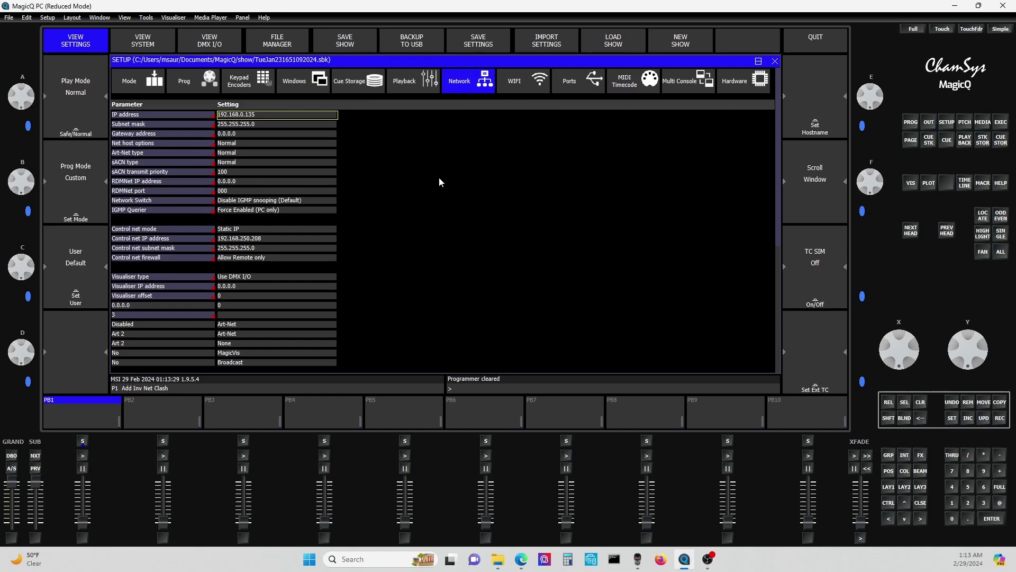
click(264, 18)
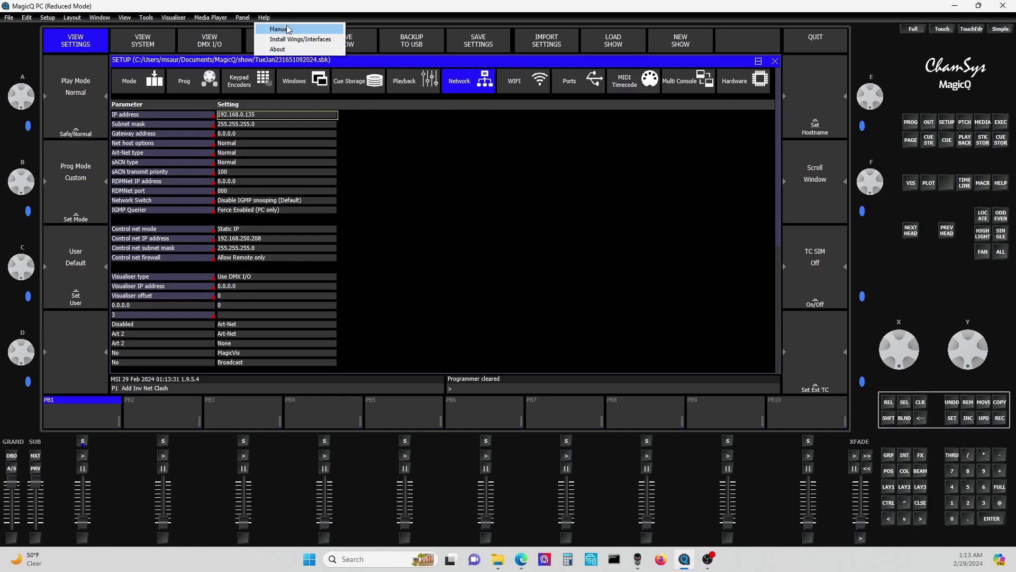
click(278, 49)
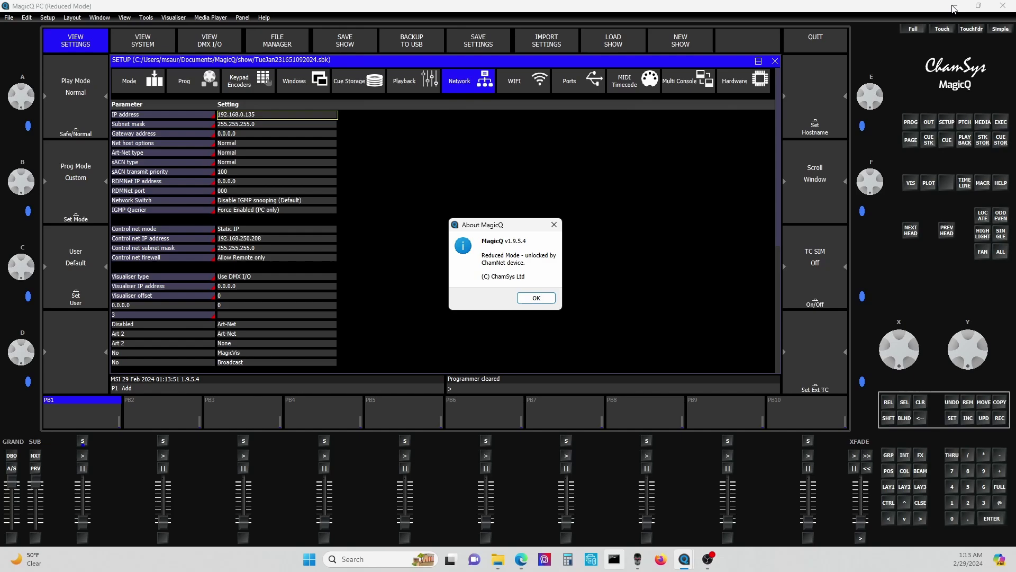
key(Return)
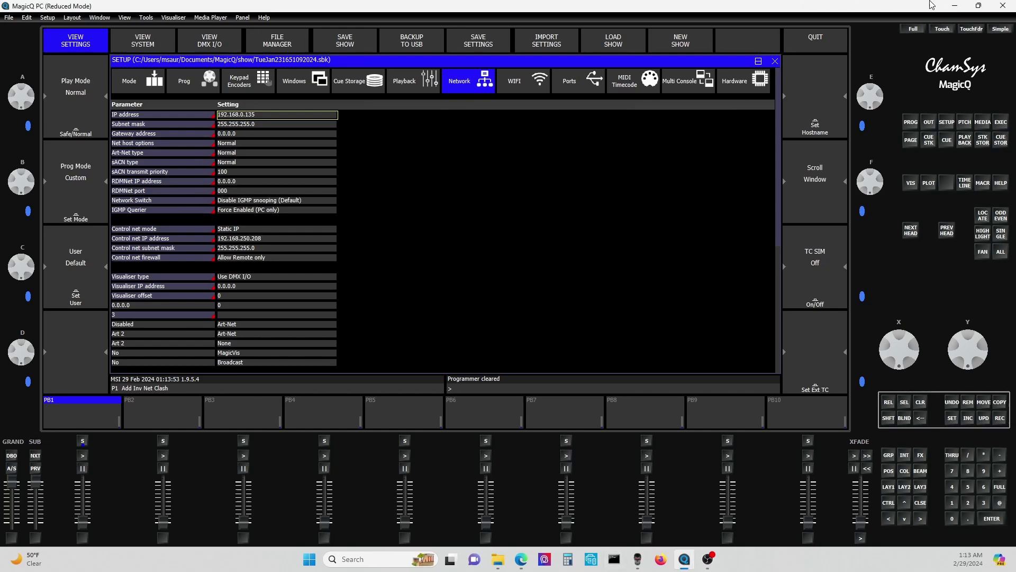
click(957, 6)
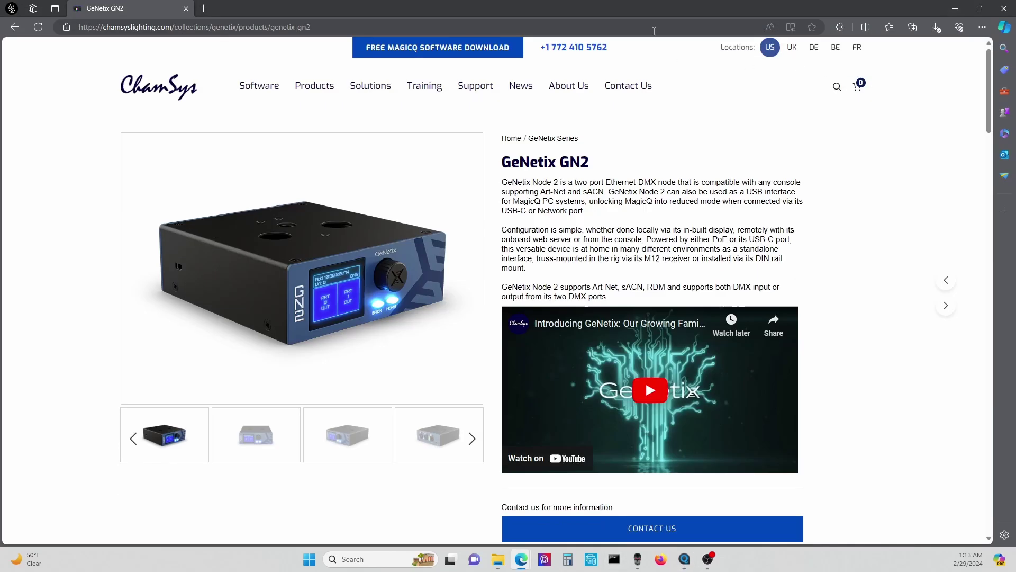
Navigate from Software > MagicQ Software to the free MagicQ downloads page.
click(268, 88)
click(313, 427)
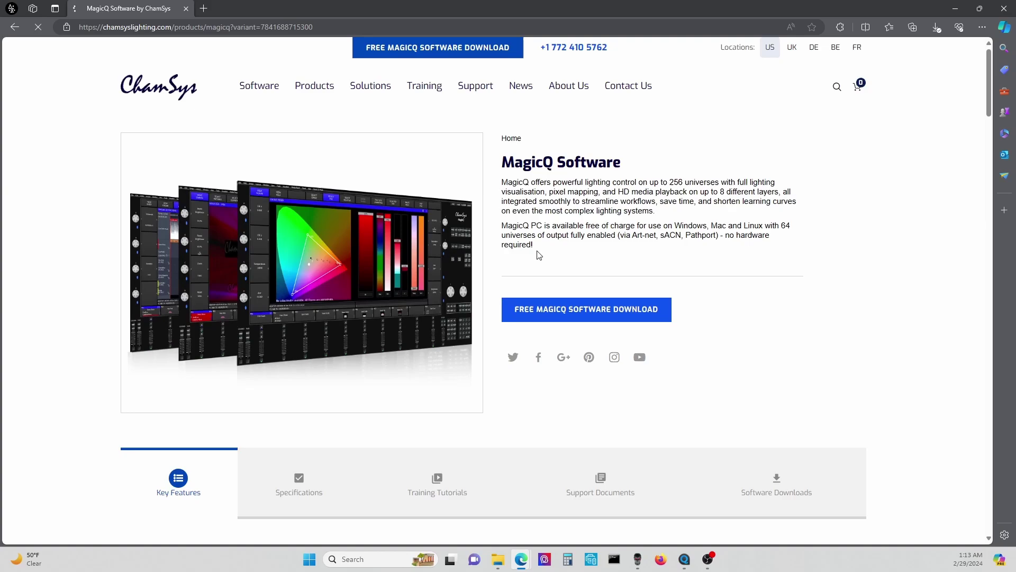
scroll(545, 182, down, 4)
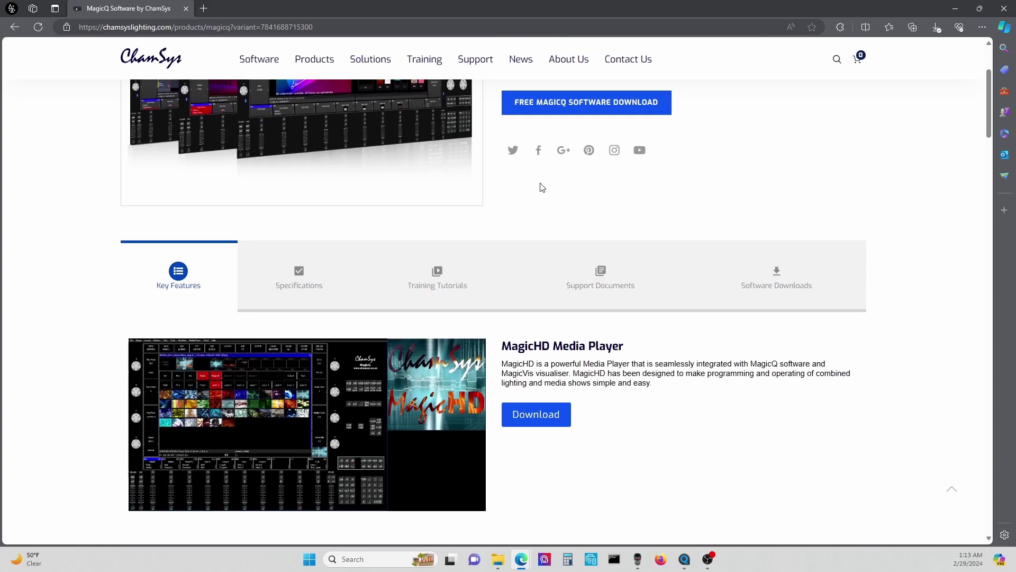
click(565, 121)
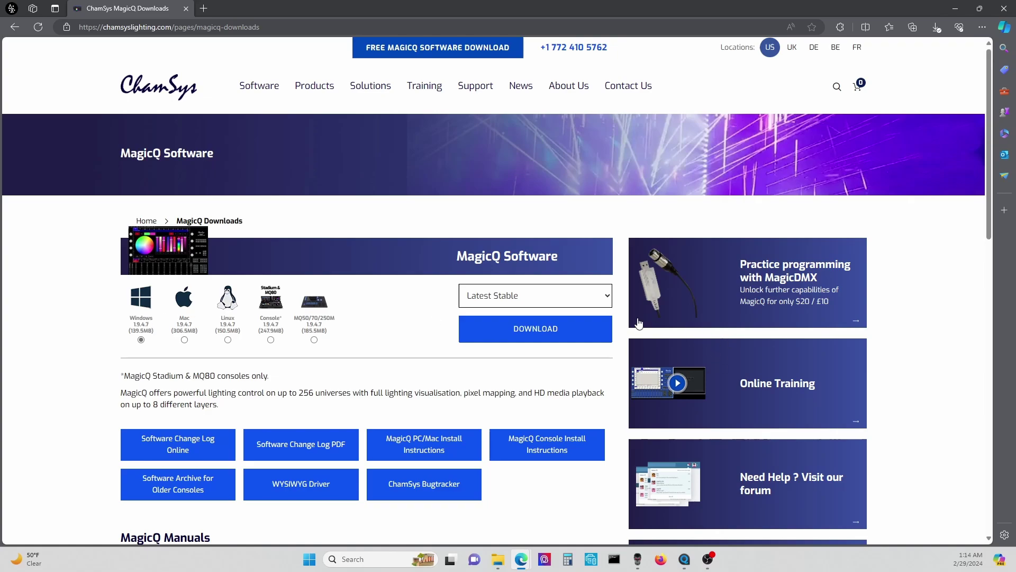
Select the Latest Beta 1.9.5.4 Windows release, then return to MagicQ PC.
click(602, 297)
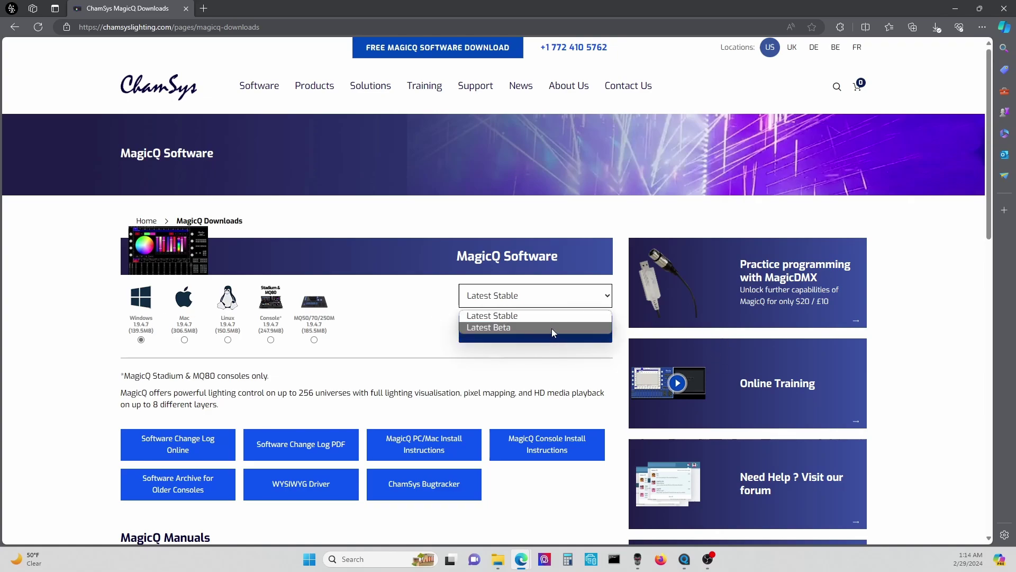
click(552, 328)
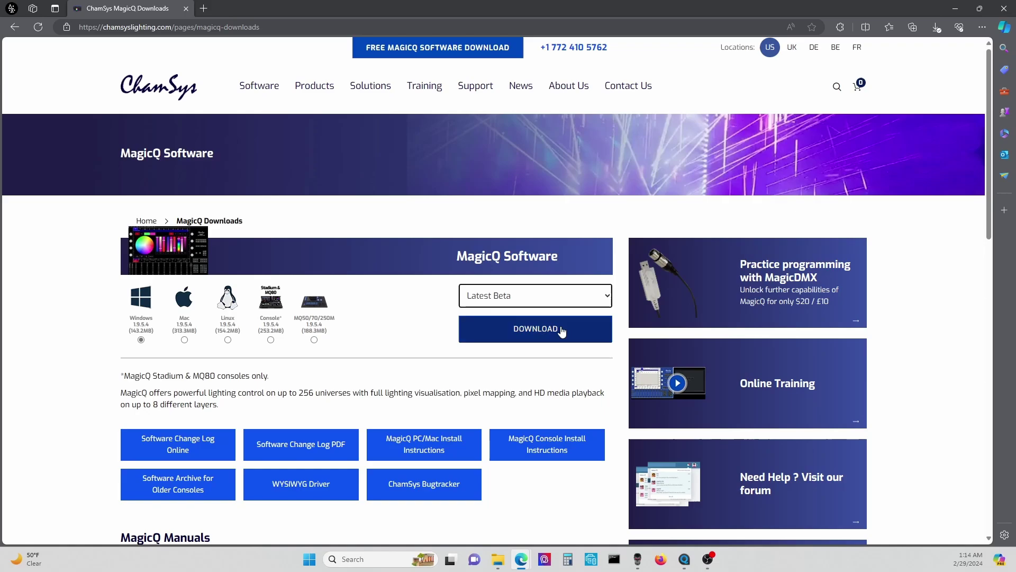
click(686, 555)
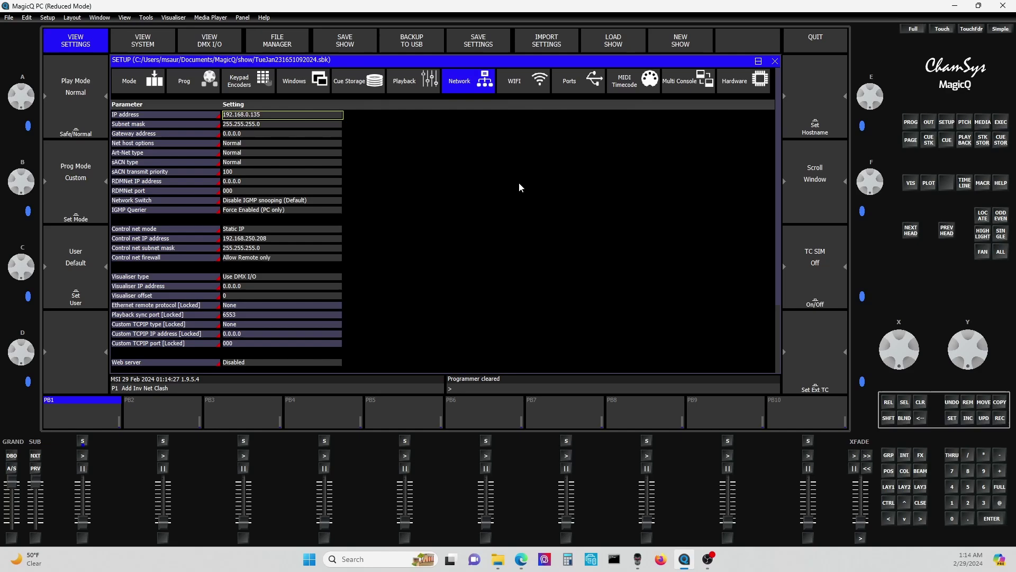
Set universe 1's status to Enabled in the DMX I/O universe table.
click(229, 41)
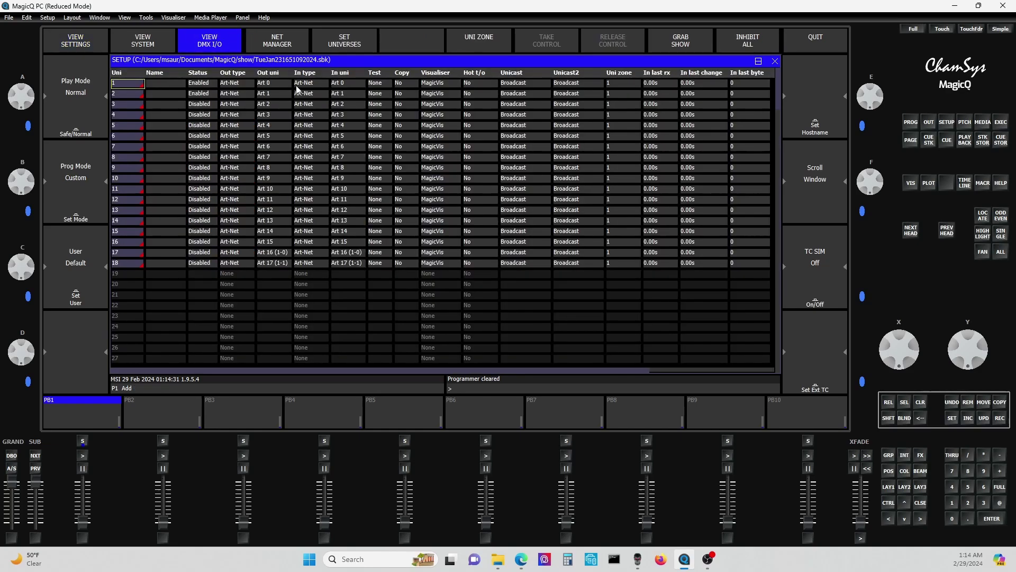
click(207, 83)
click(206, 83)
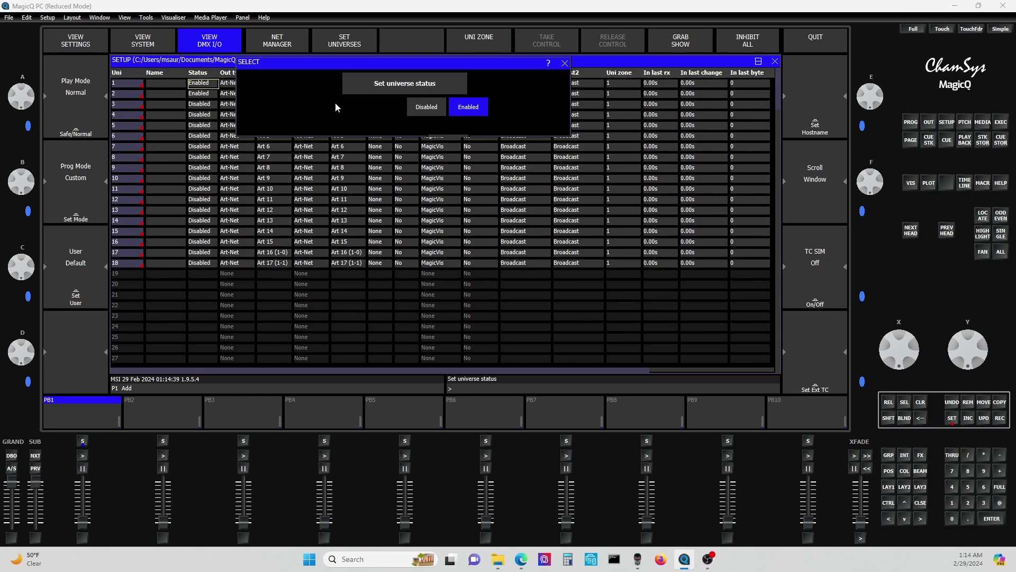
click(565, 63)
click(213, 83)
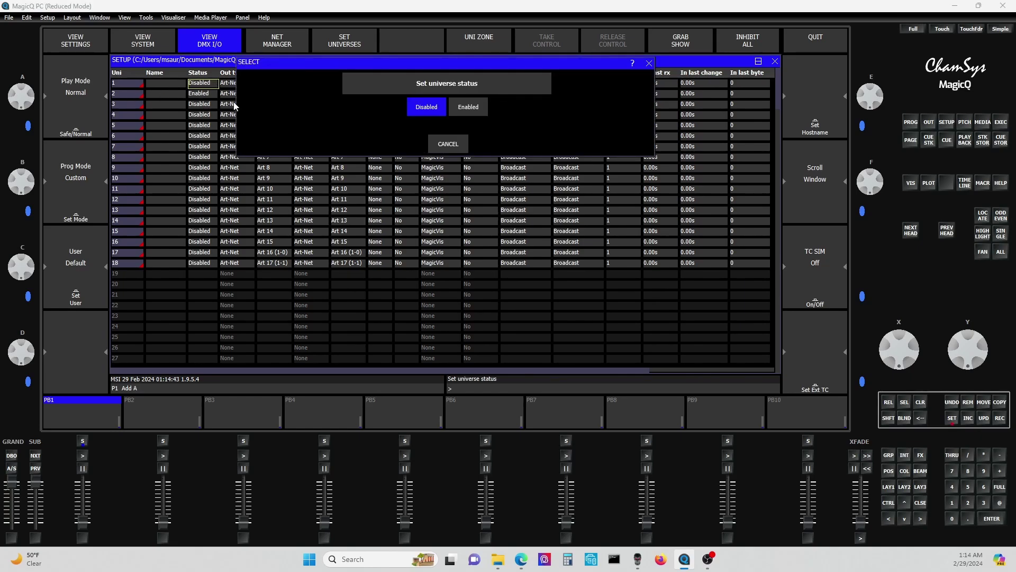
click(466, 108)
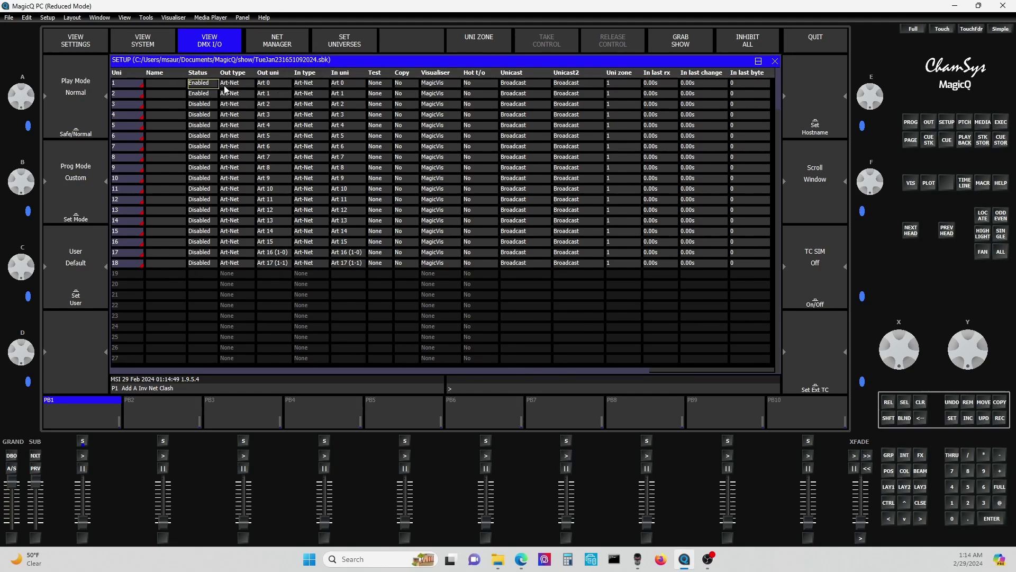
In Net Manager, inspect the detected GeNetix GN2 at 192.168.0.60 and its two Art-Net ports.
click(296, 43)
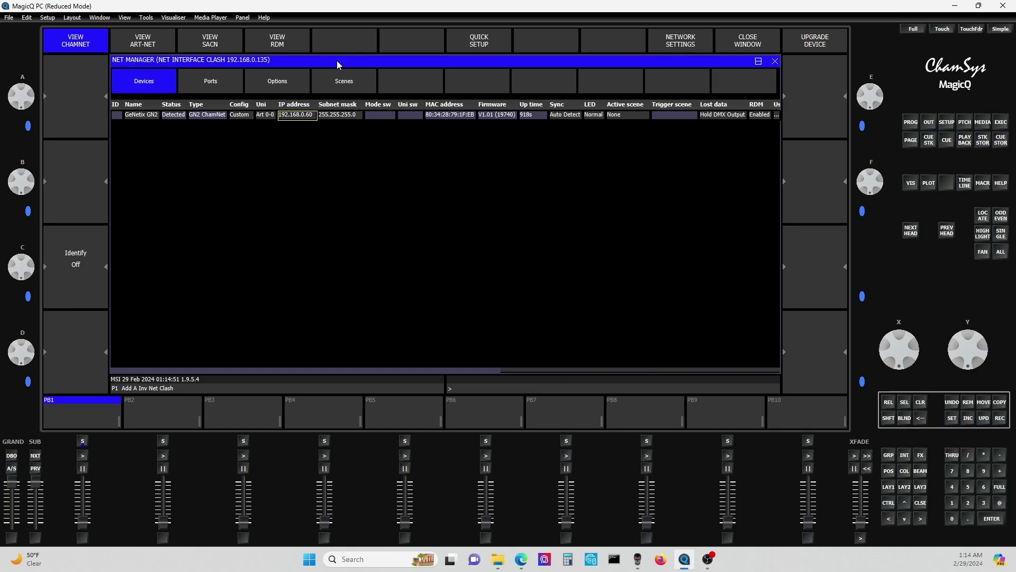
click(87, 49)
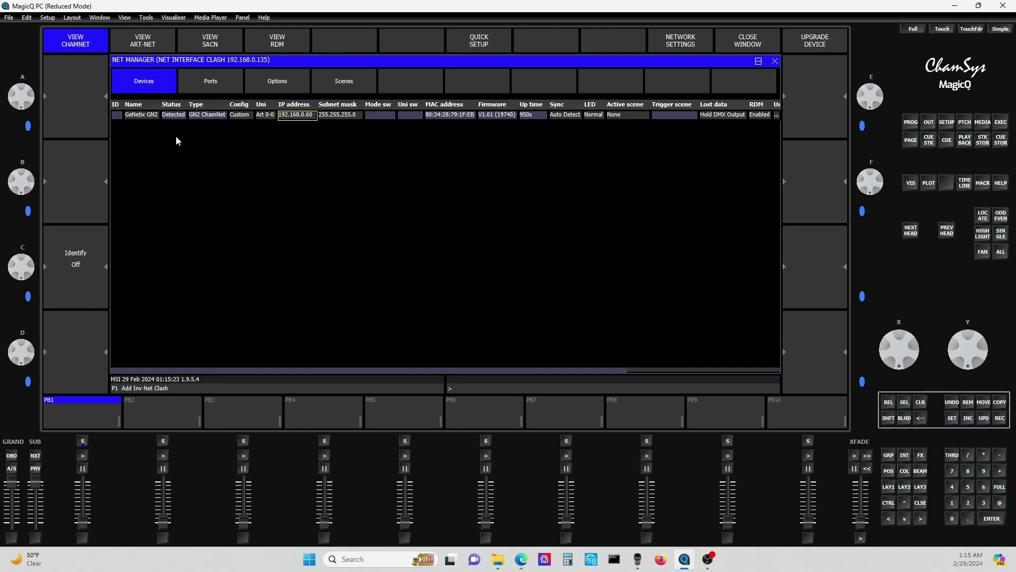
click(205, 83)
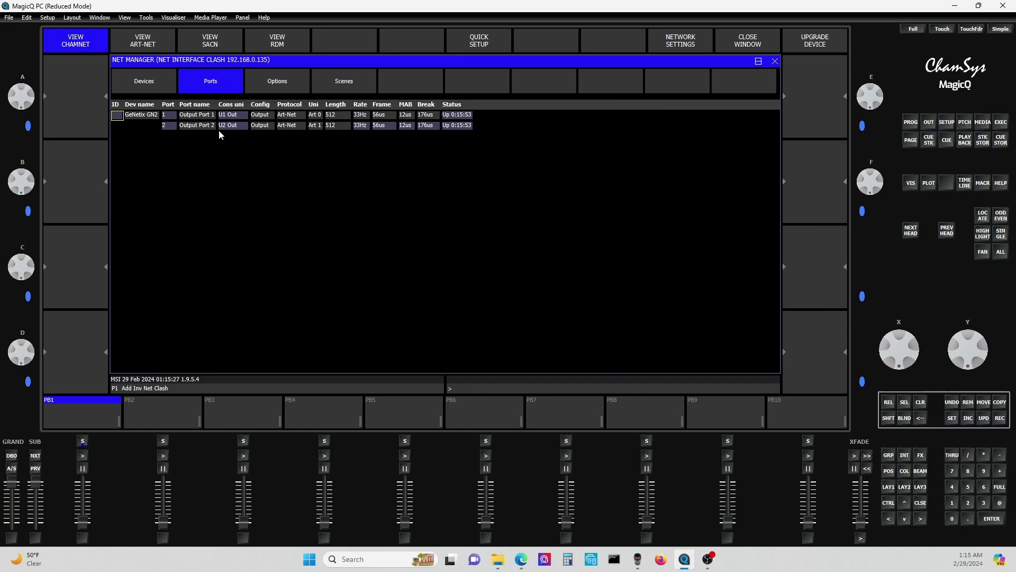
click(139, 79)
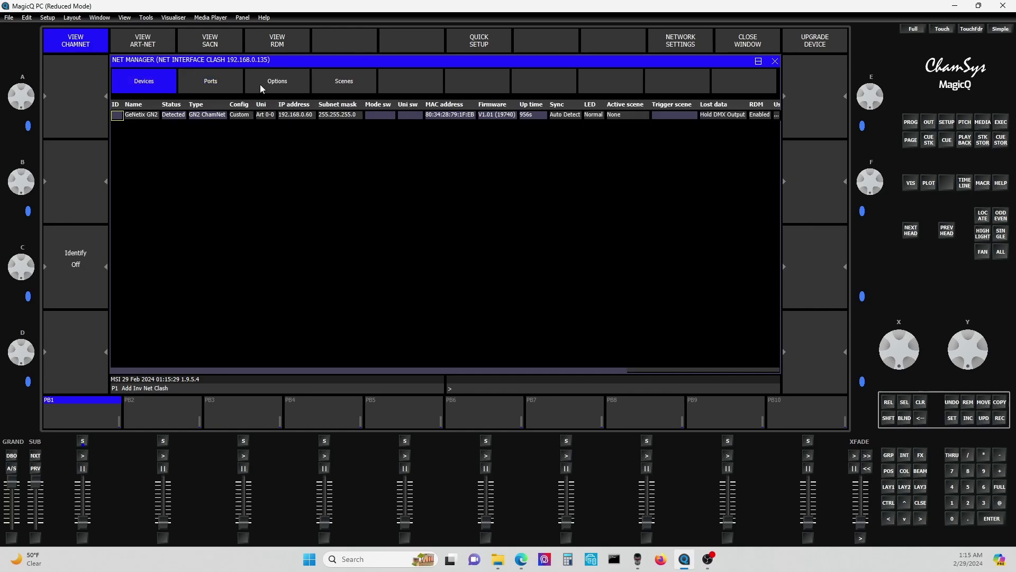
click(239, 114)
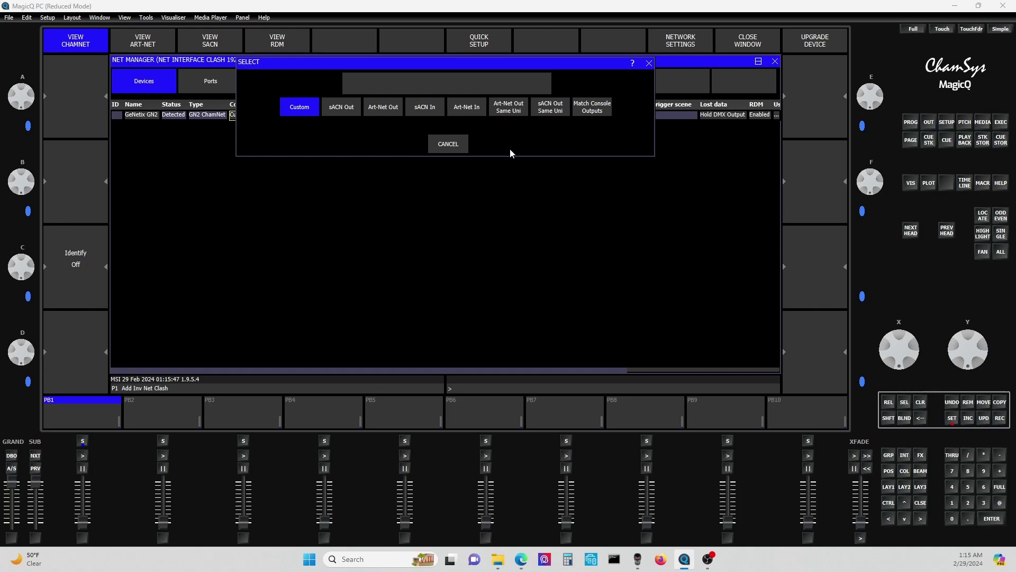
click(449, 146)
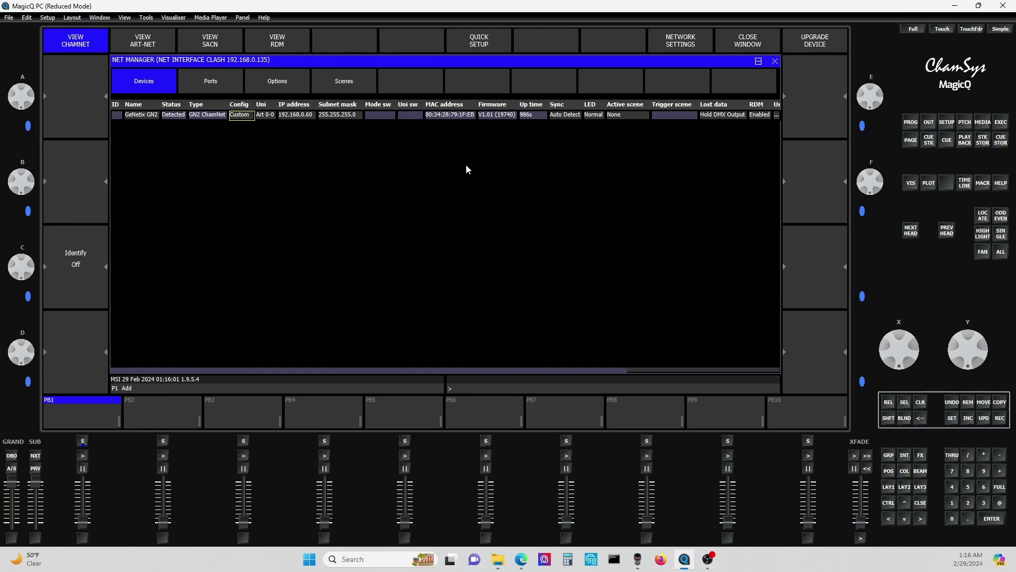
click(143, 40)
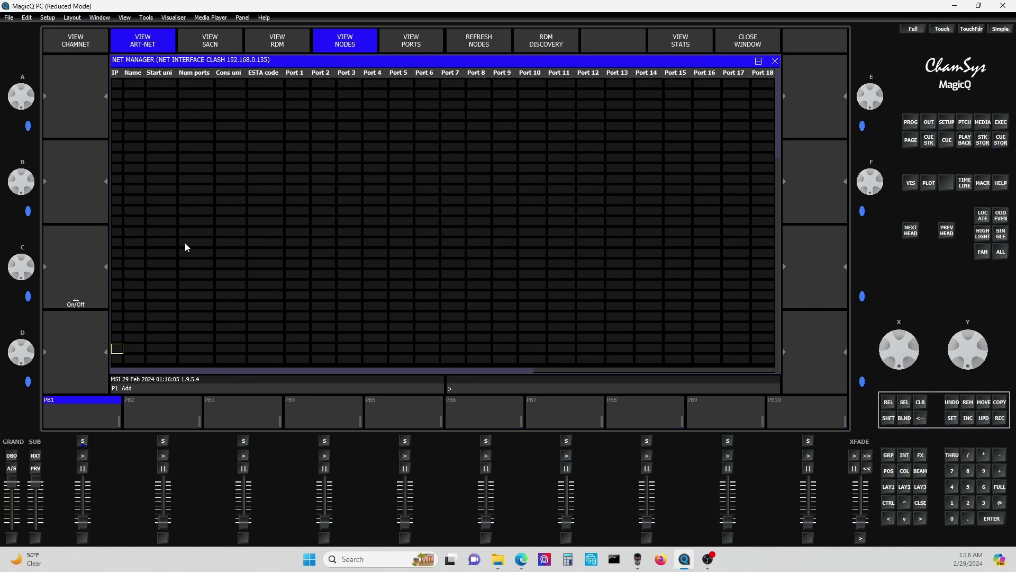
click(76, 40)
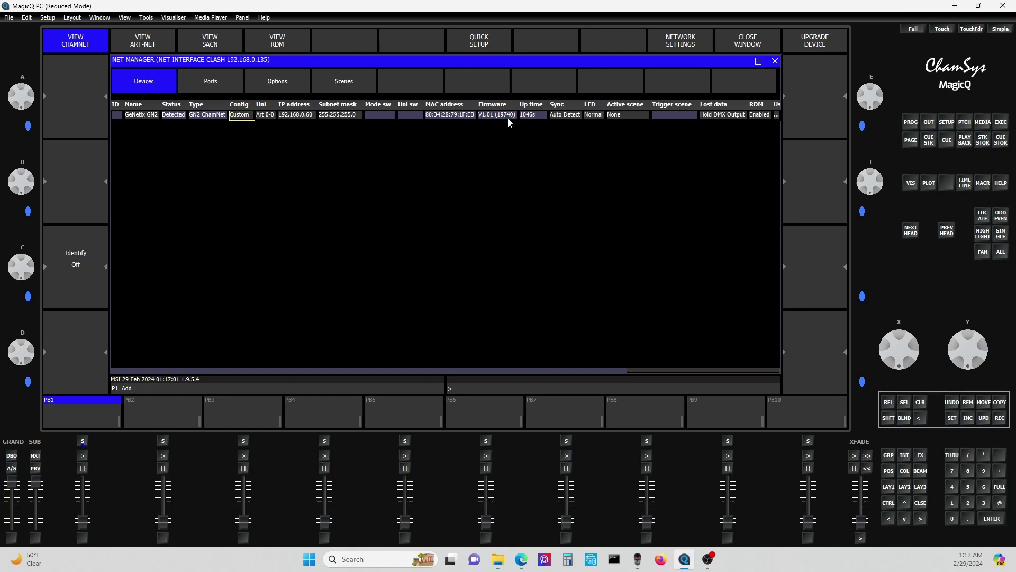
click(825, 44)
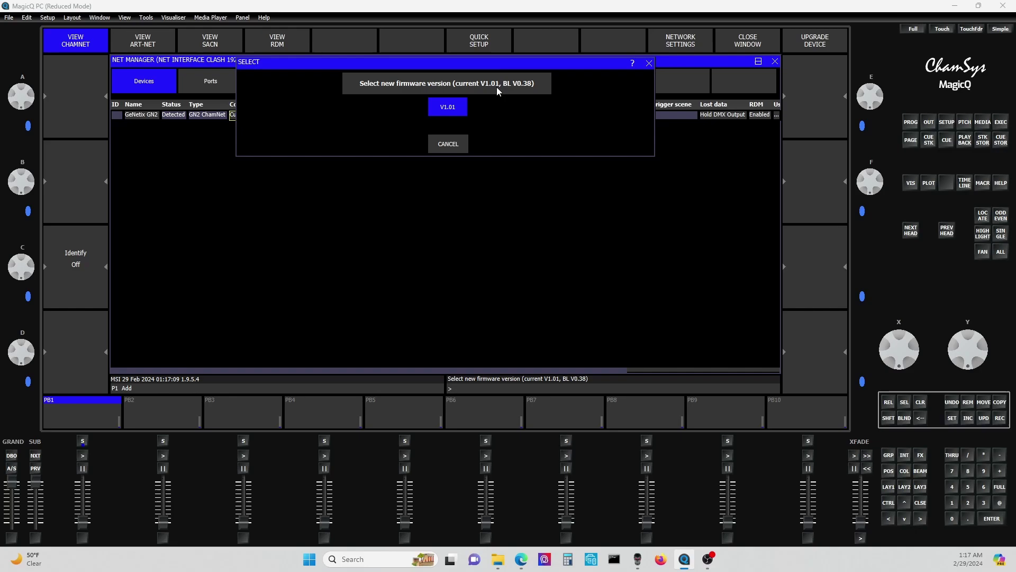
click(456, 148)
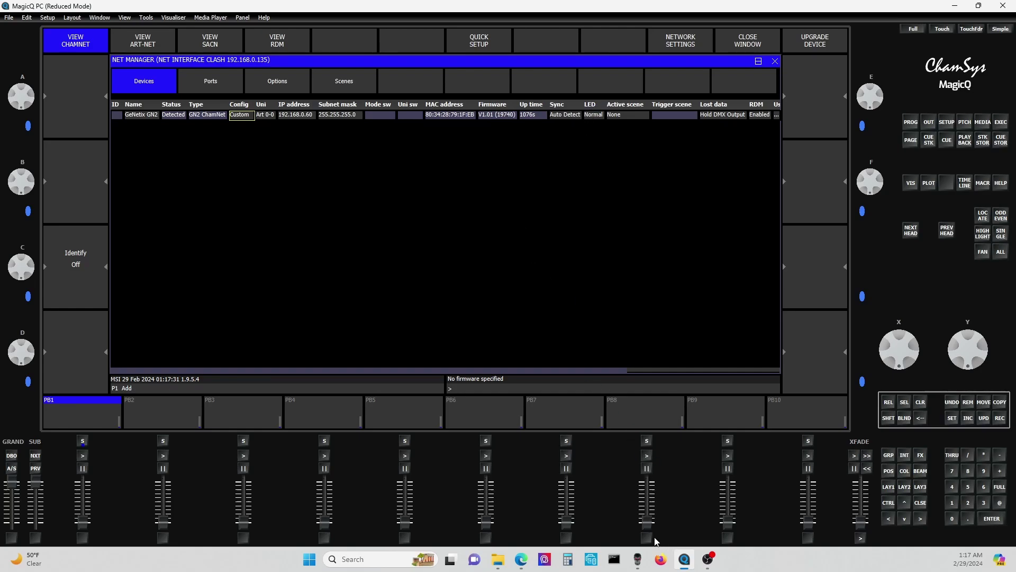
click(956, 6)
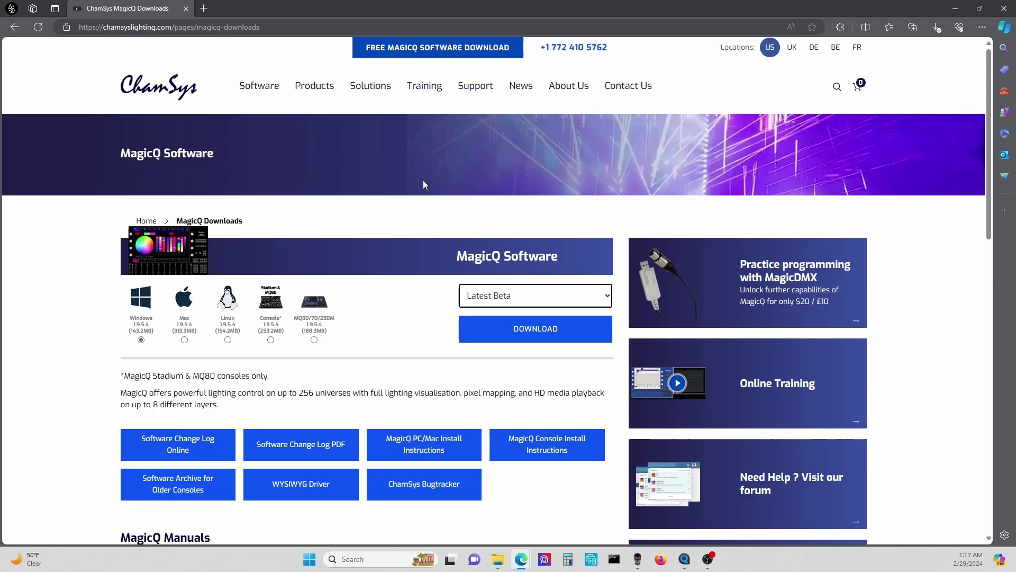
click(141, 334)
click(684, 559)
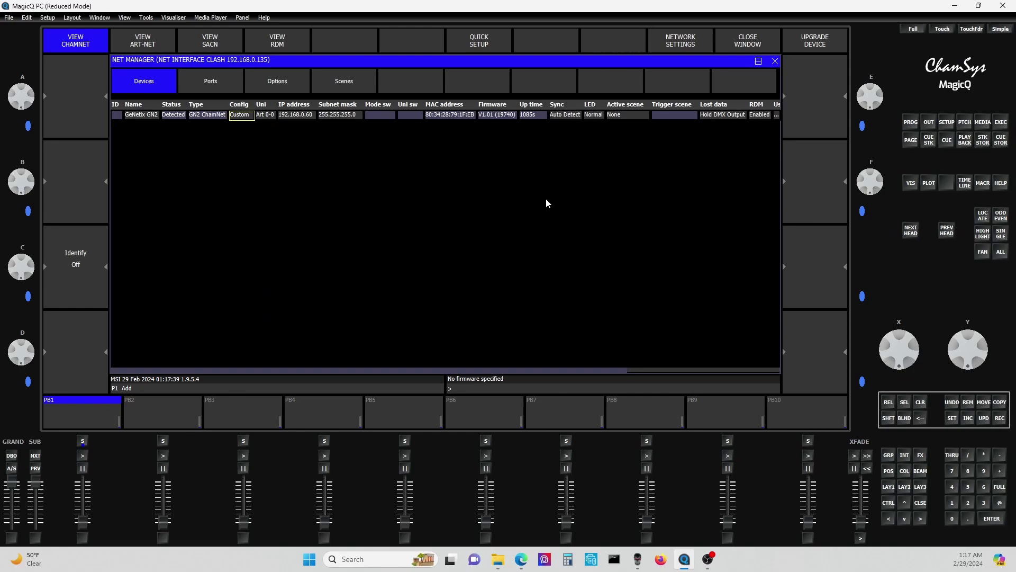
click(949, 124)
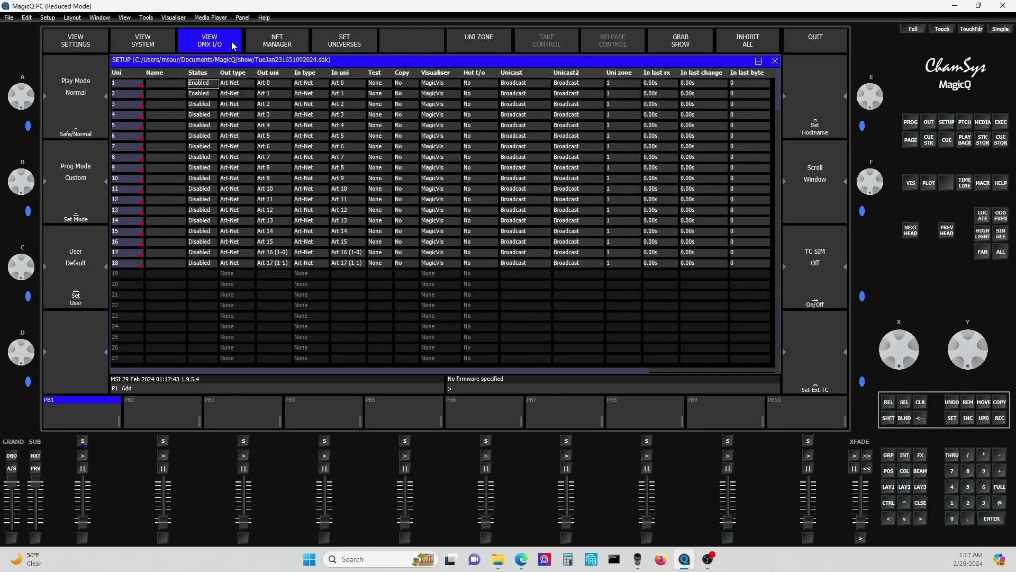
click(273, 42)
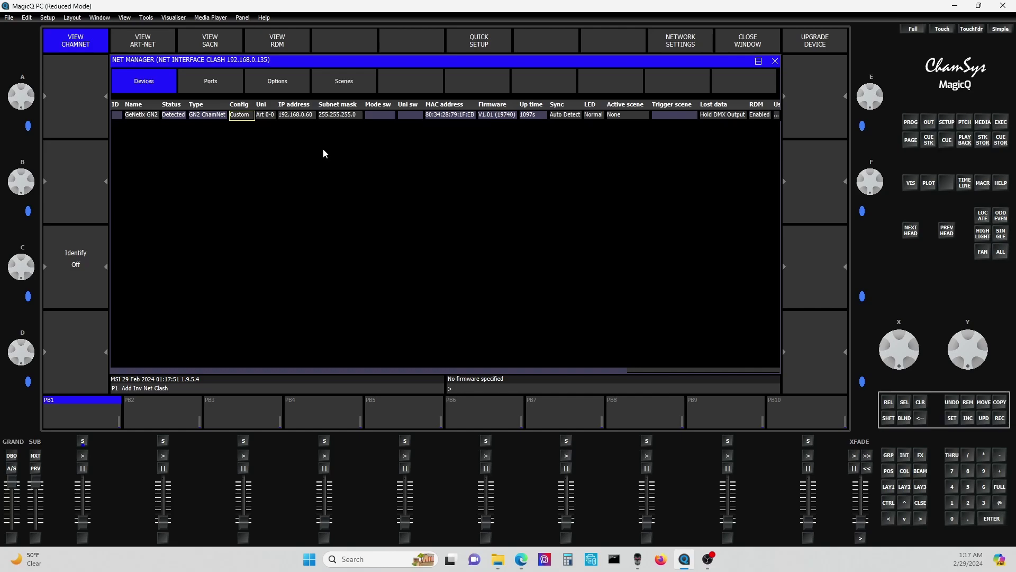
click(211, 81)
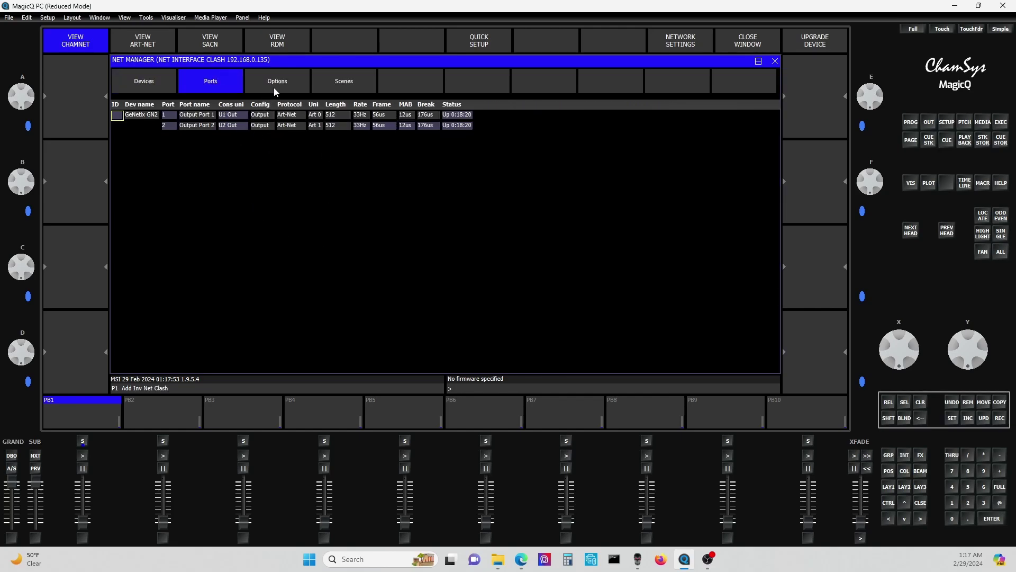
click(257, 86)
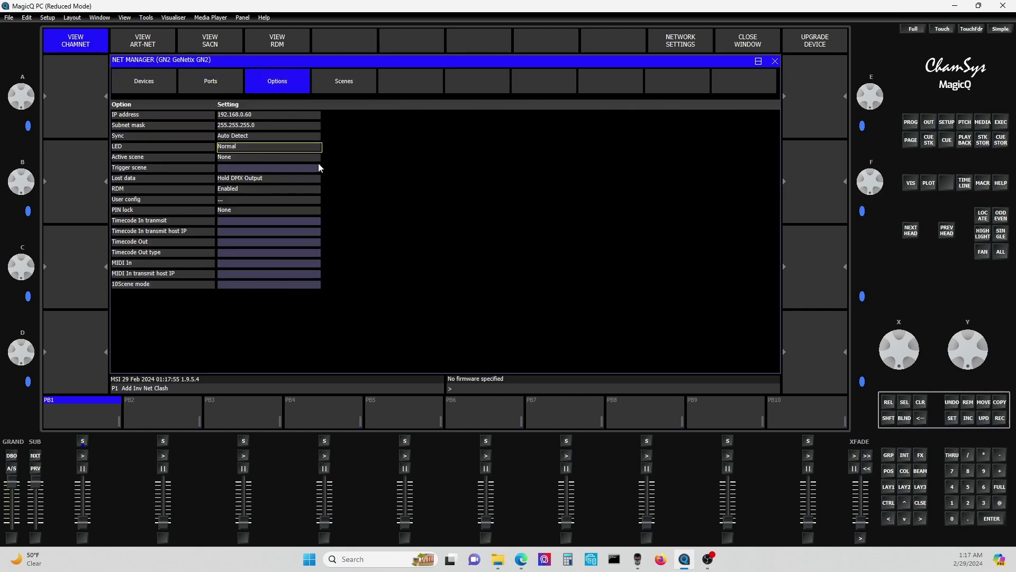
click(344, 80)
click(266, 88)
click(209, 93)
click(132, 83)
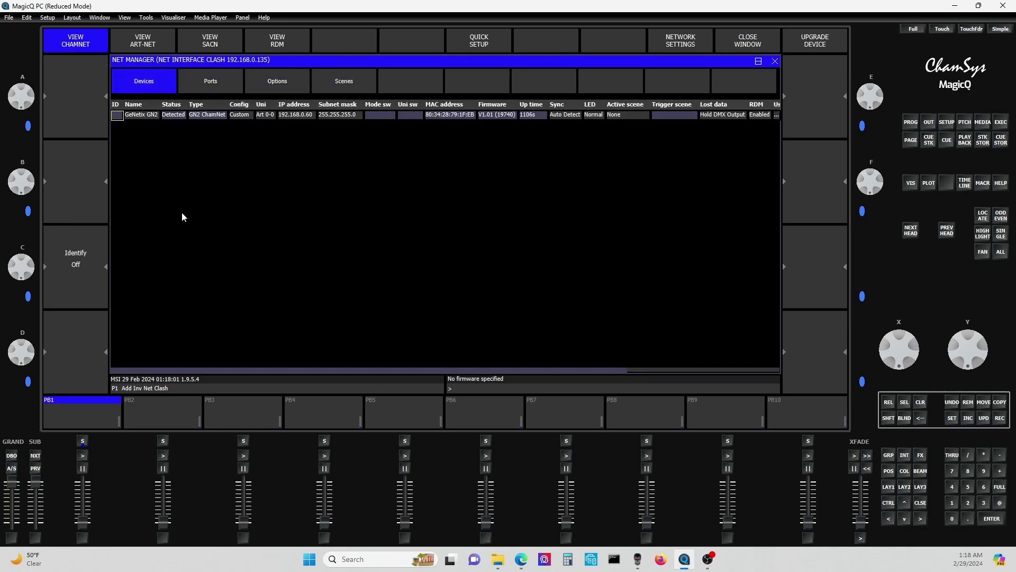